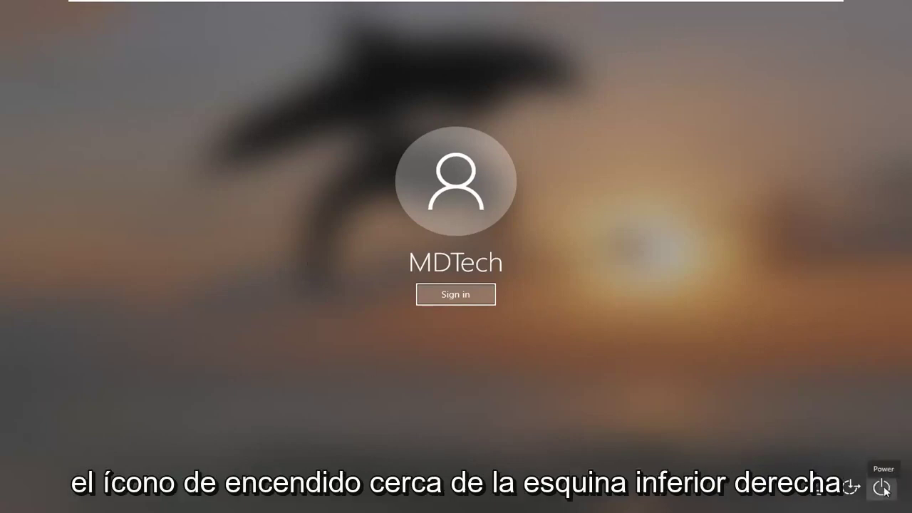
Step: Restart into recovery and go through Troubleshoot to the Command Prompt account choice
{"action": "left_click", "coordinate": [882, 488]}
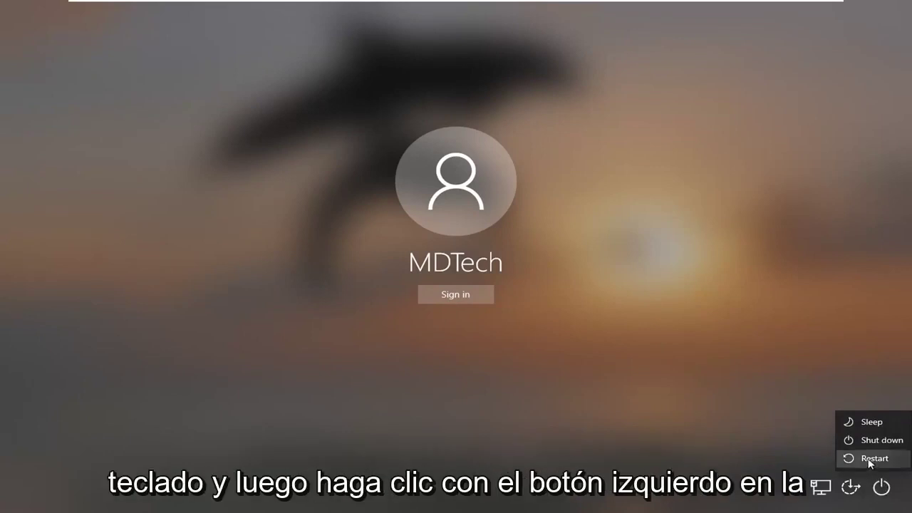
{"action": "left_click", "coordinate": [872, 459]}
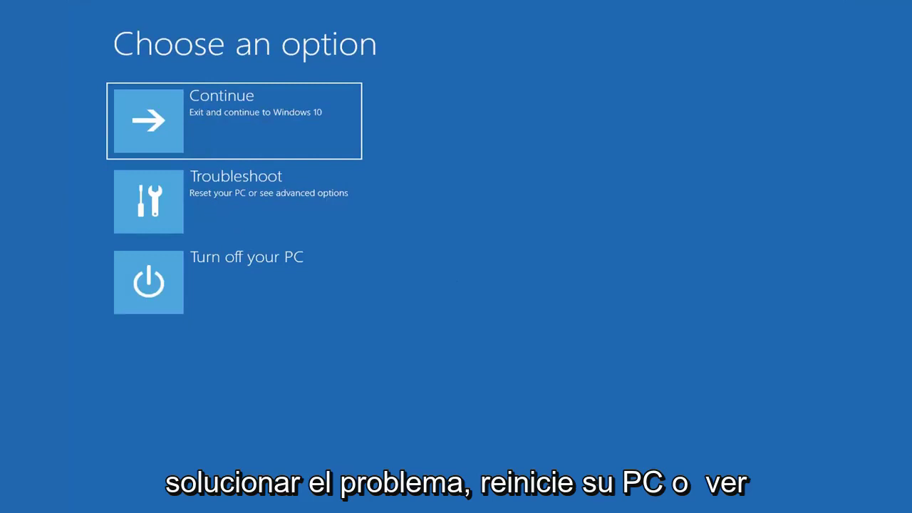
{"action": "left_click", "coordinate": [320, 202]}
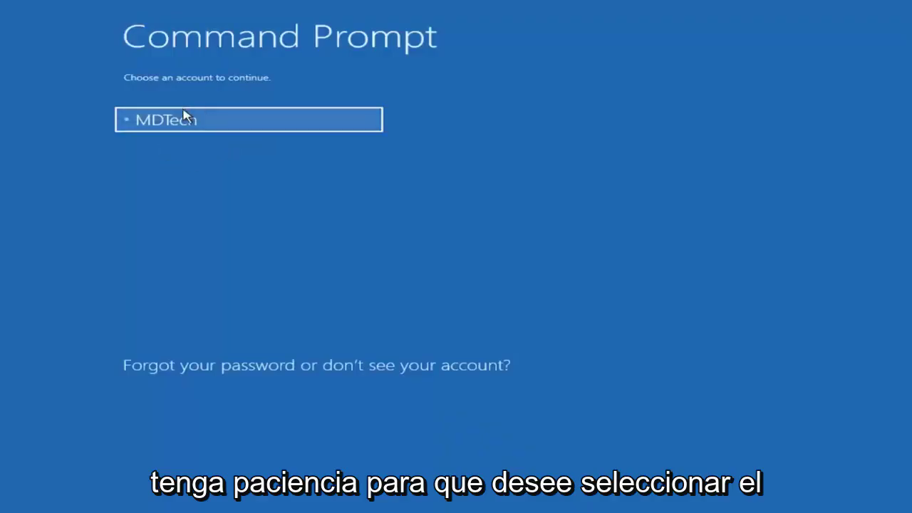
Step: Pick the account and run regedit from the recovery Command Prompt
{"action": "left_click", "coordinate": [210, 127]}
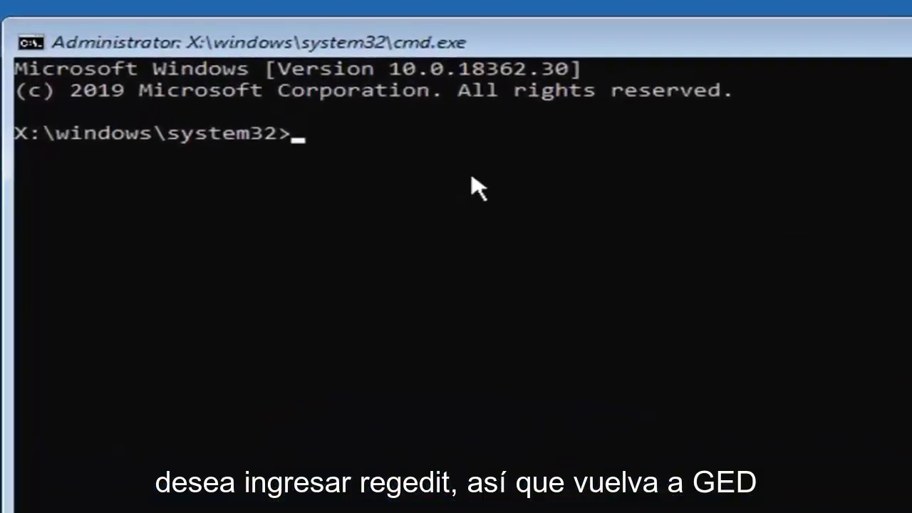
{"action": "type", "text": "regedi"}
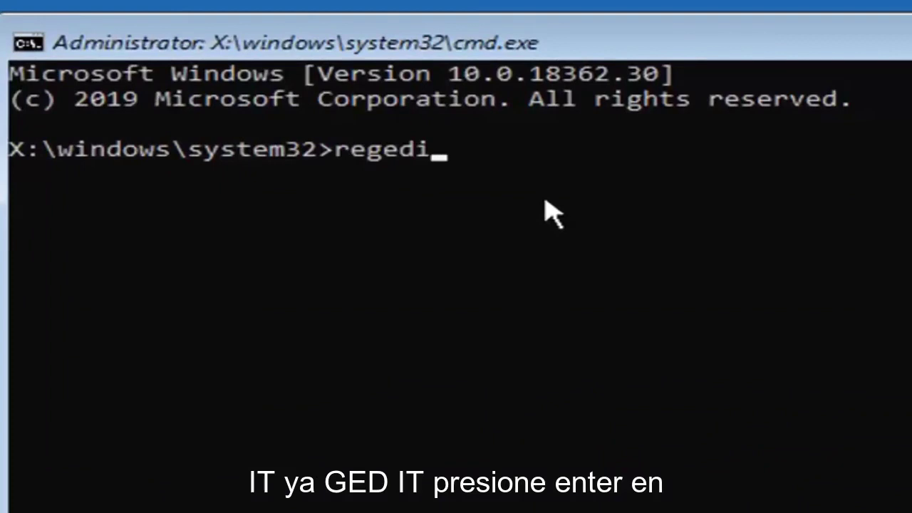
{"action": "type", "text": "t"}
{"action": "key", "text": "Return"}
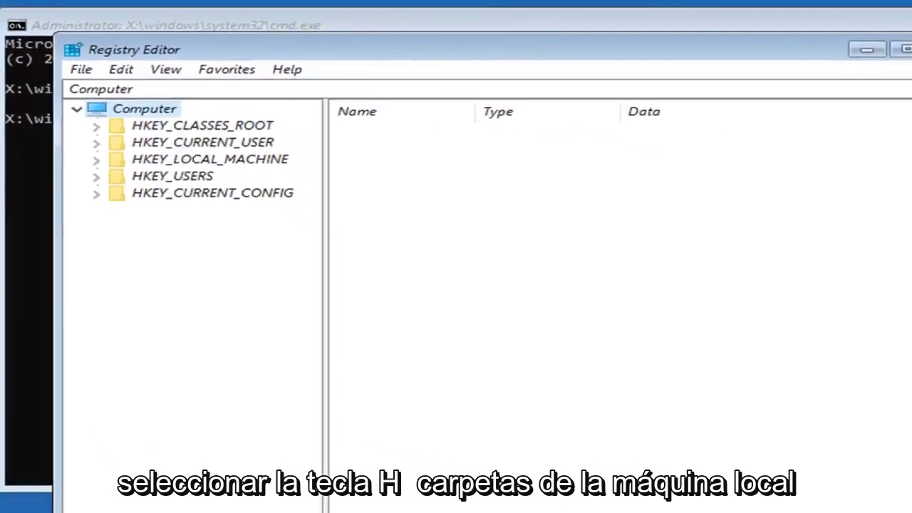
Step: Start File > Load Hive under HKEY_LOCAL_MACHINE and open the Local Disk (D:) drive
{"action": "left_click", "coordinate": [212, 188]}
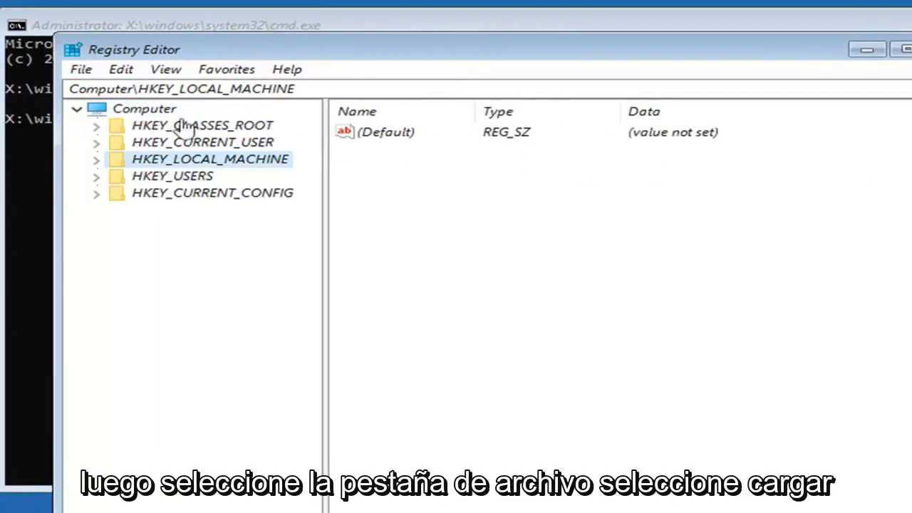
{"action": "left_click", "coordinate": [85, 73]}
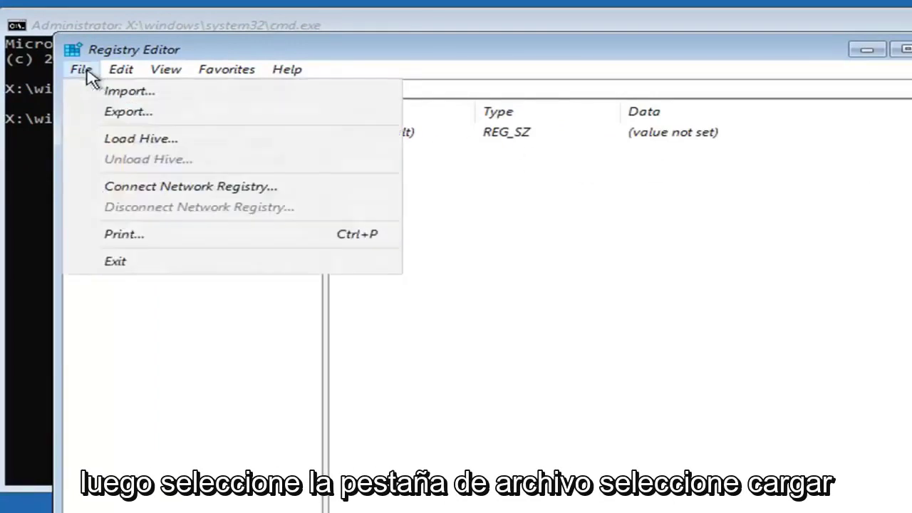
{"action": "left_click", "coordinate": [162, 143]}
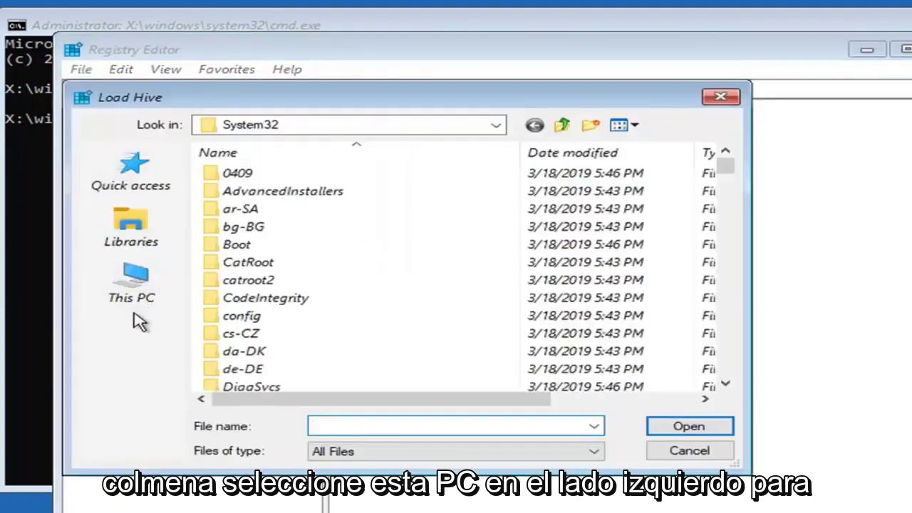
{"action": "left_click", "coordinate": [136, 314]}
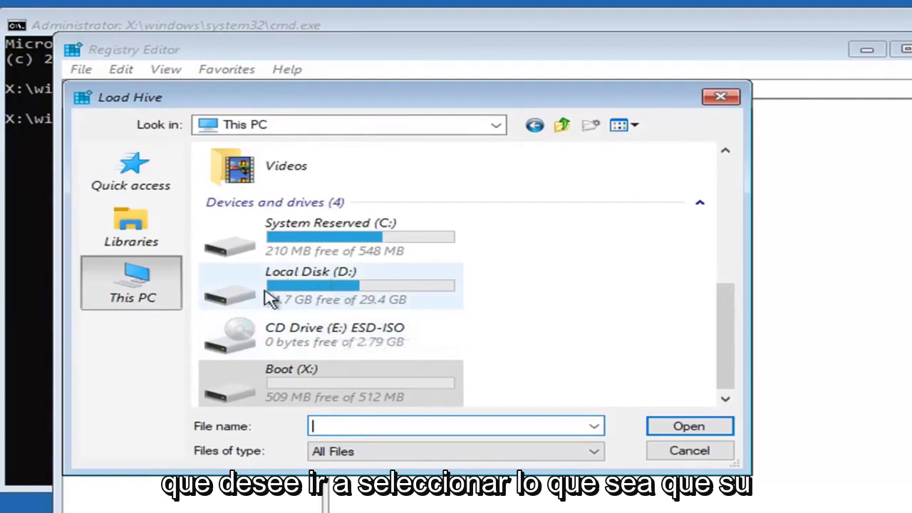
{"action": "left_click", "coordinate": [321, 292]}
{"action": "double_click", "coordinate": [321, 292]}
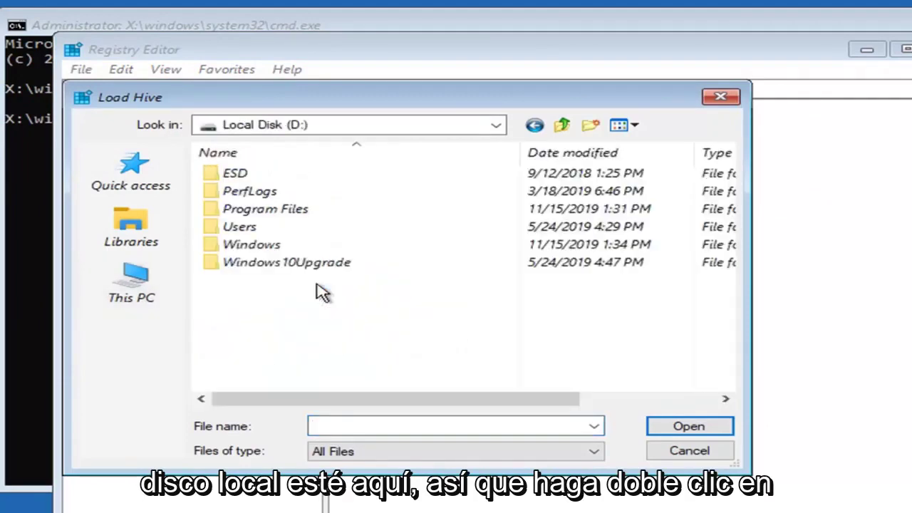
Step: Browse to D:\Windows\System32\config and choose the SAM file as the hive
{"action": "double_click", "coordinate": [232, 249]}
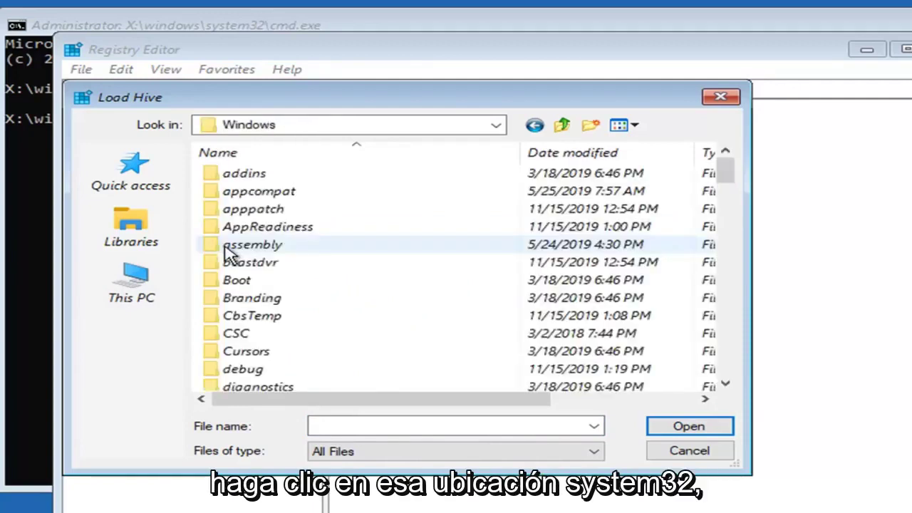
{"action": "scroll", "coordinate": [335, 267], "scroll_direction": "down", "scroll_amount": 5}
{"action": "scroll", "coordinate": [340, 301], "scroll_direction": "down", "scroll_amount": 5}
{"action": "scroll", "coordinate": [340, 302], "scroll_direction": "down", "scroll_amount": 2}
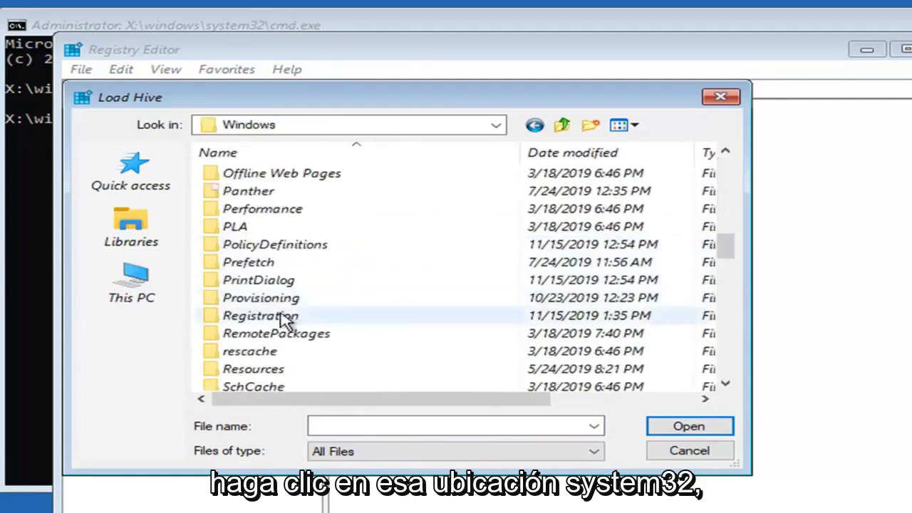
{"action": "scroll", "coordinate": [285, 321], "scroll_direction": "down", "scroll_amount": 2}
{"action": "scroll", "coordinate": [297, 326], "scroll_direction": "down", "scroll_amount": 2}
{"action": "scroll", "coordinate": [285, 350], "scroll_direction": "down", "scroll_amount": 2}
{"action": "scroll", "coordinate": [285, 358], "scroll_direction": "down", "scroll_amount": 1}
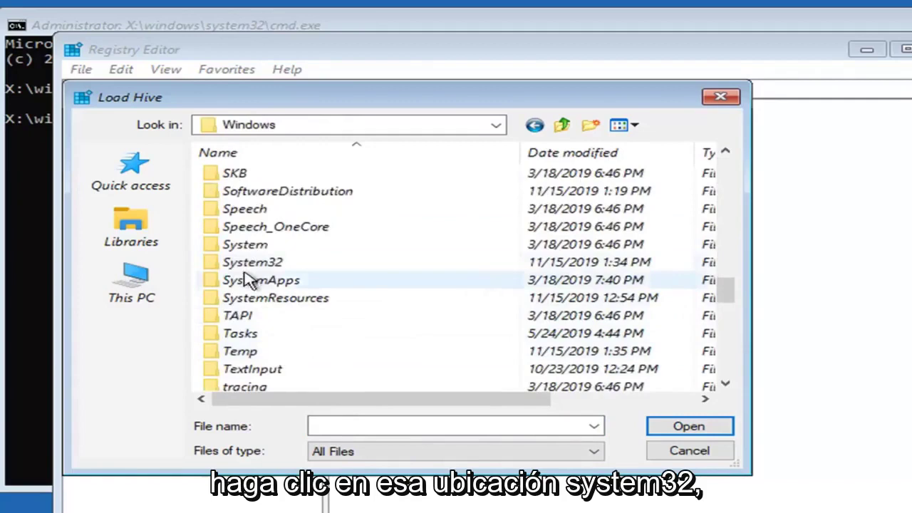
{"action": "double_click", "coordinate": [252, 262]}
{"action": "mouse_move", "coordinate": [252, 263]}
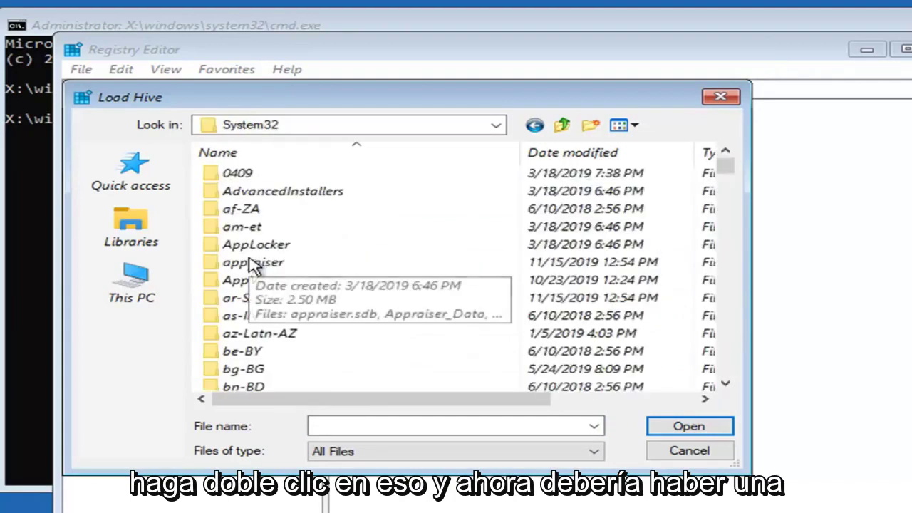
{"action": "scroll", "coordinate": [285, 271], "scroll_direction": "down", "scroll_amount": 1}
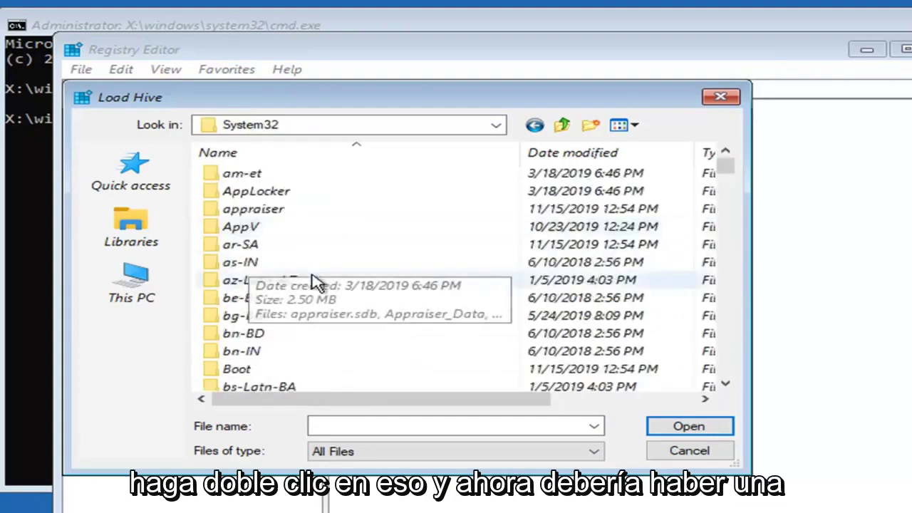
{"action": "scroll", "coordinate": [315, 285], "scroll_direction": "down", "scroll_amount": 5}
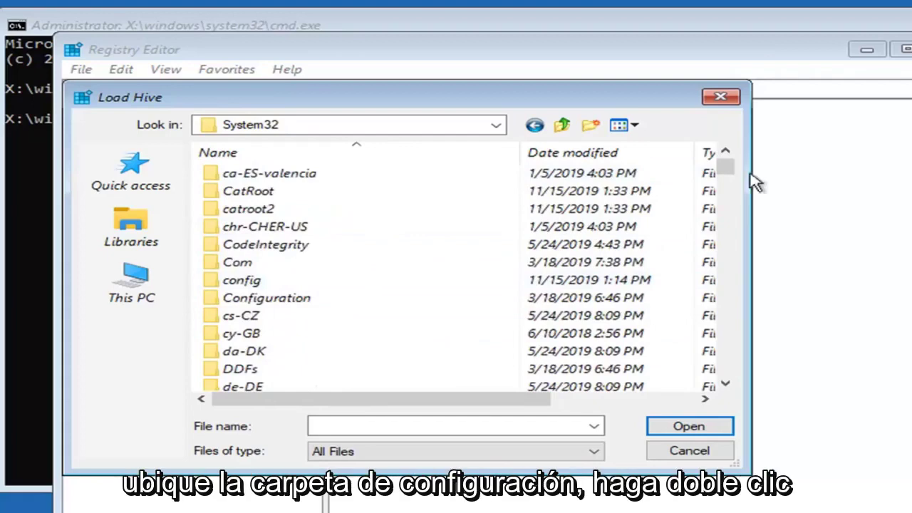
{"action": "left_click", "coordinate": [241, 284]}
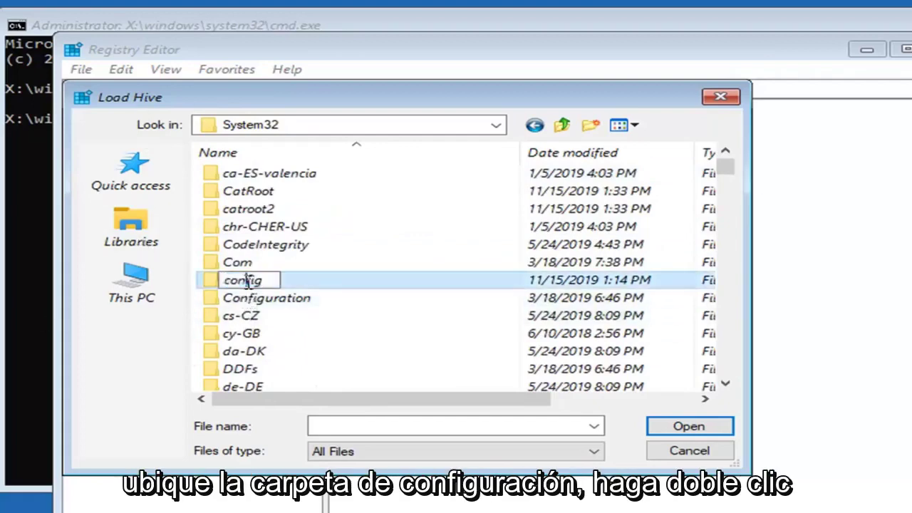
{"action": "left_click", "coordinate": [287, 282]}
{"action": "double_click", "coordinate": [289, 283]}
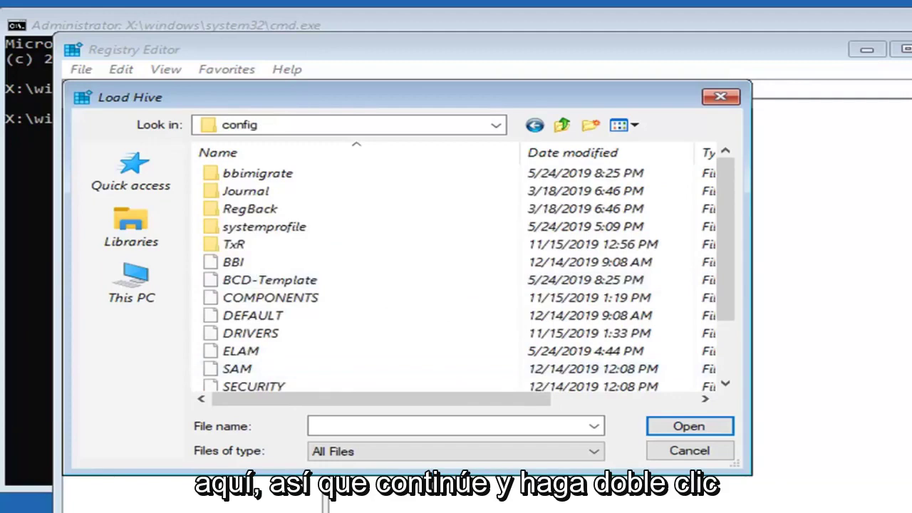
{"action": "double_click", "coordinate": [242, 370]}
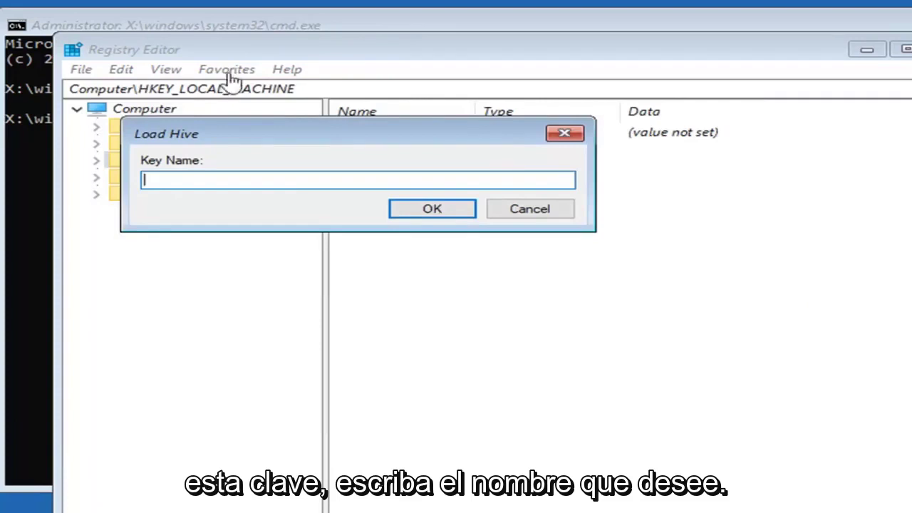
Step: Name the loaded SAM hive key 'testkey' and confirm the load
{"action": "type", "text": "testkey"}
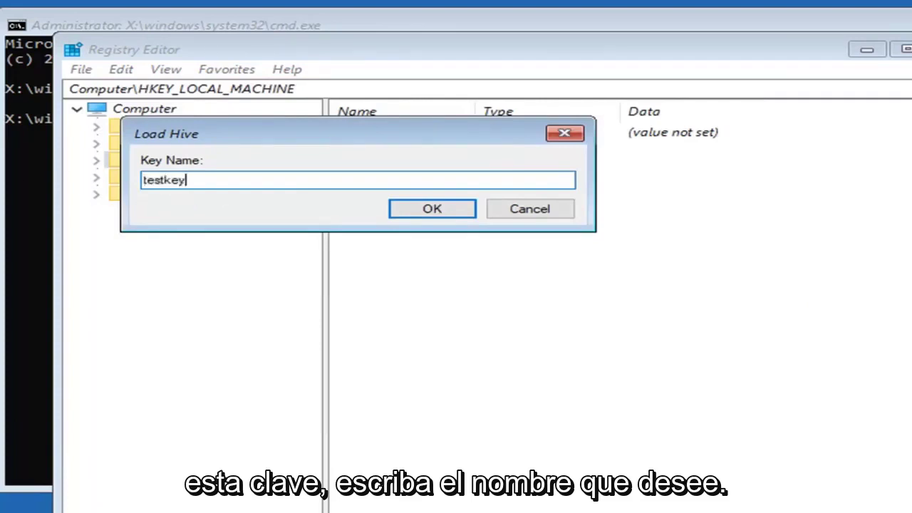
{"action": "key", "text": "BackSpace"}
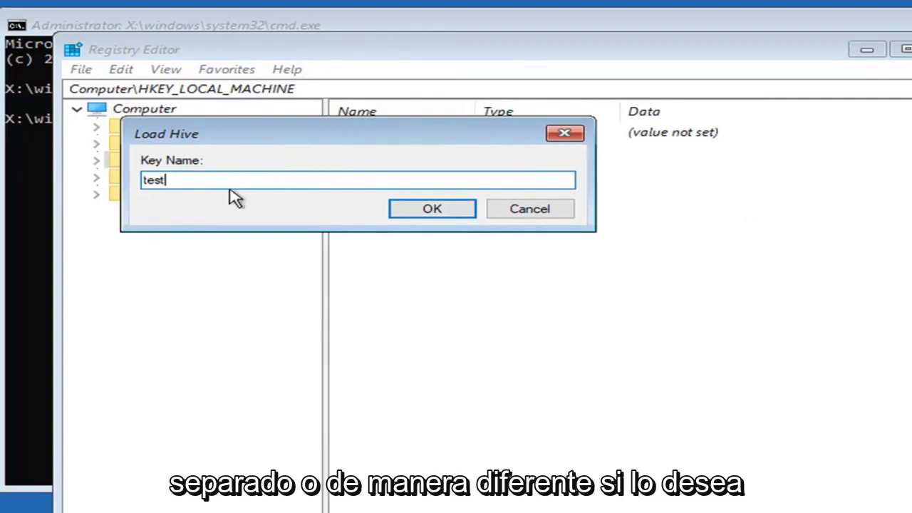
{"action": "left_click", "coordinate": [419, 210]}
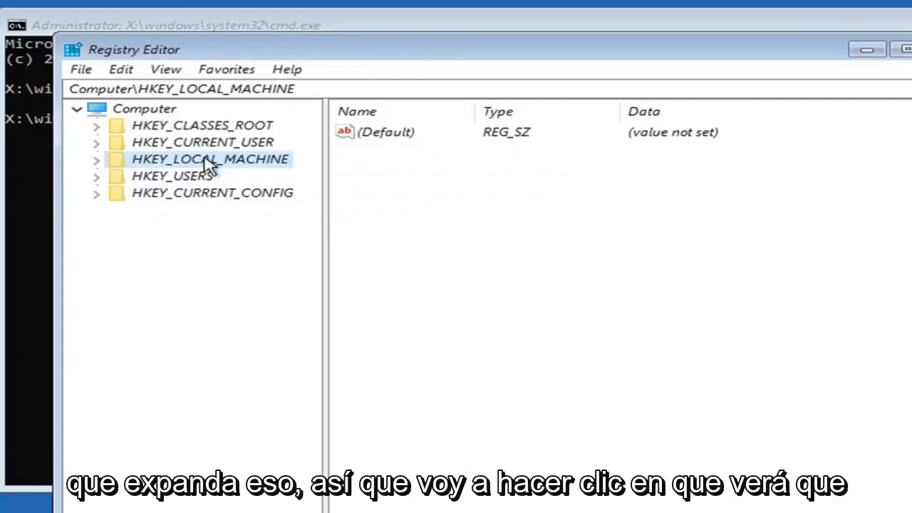
Step: Expand HKEY_LOCAL_MACHINE > test > SAM > Domains in the key tree
{"action": "double_click", "coordinate": [208, 162]}
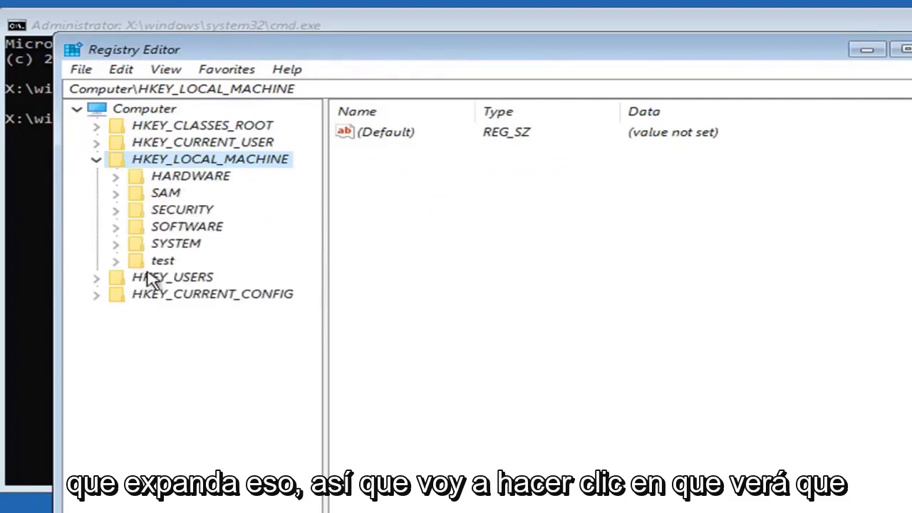
{"action": "left_click", "coordinate": [164, 263]}
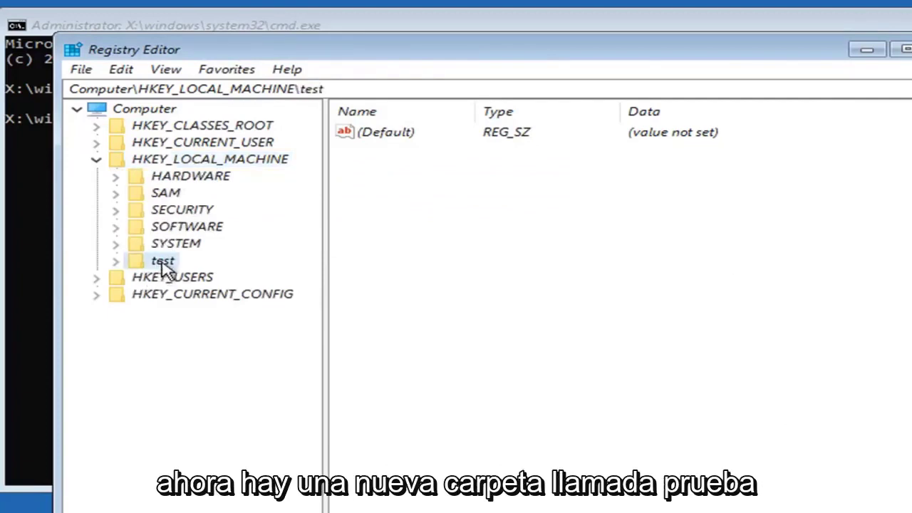
{"action": "left_click", "coordinate": [116, 261]}
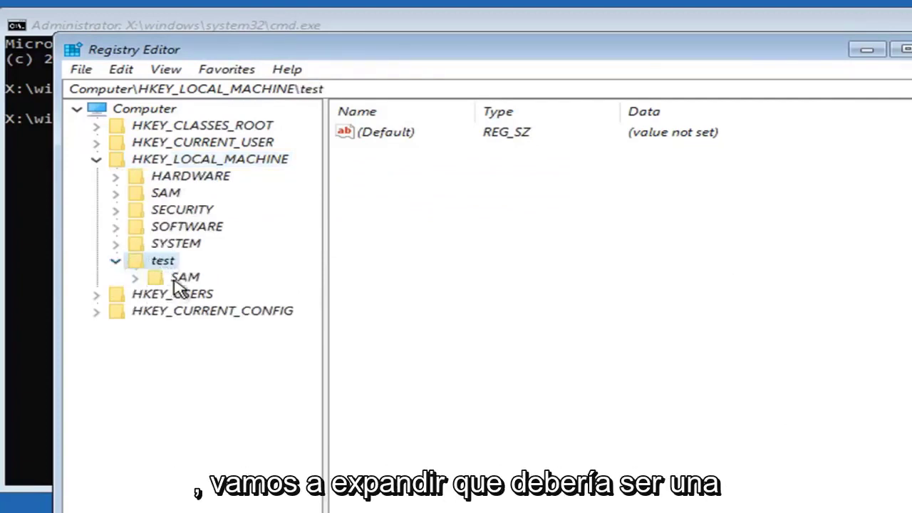
{"action": "left_click", "coordinate": [176, 280]}
{"action": "left_click", "coordinate": [134, 279]}
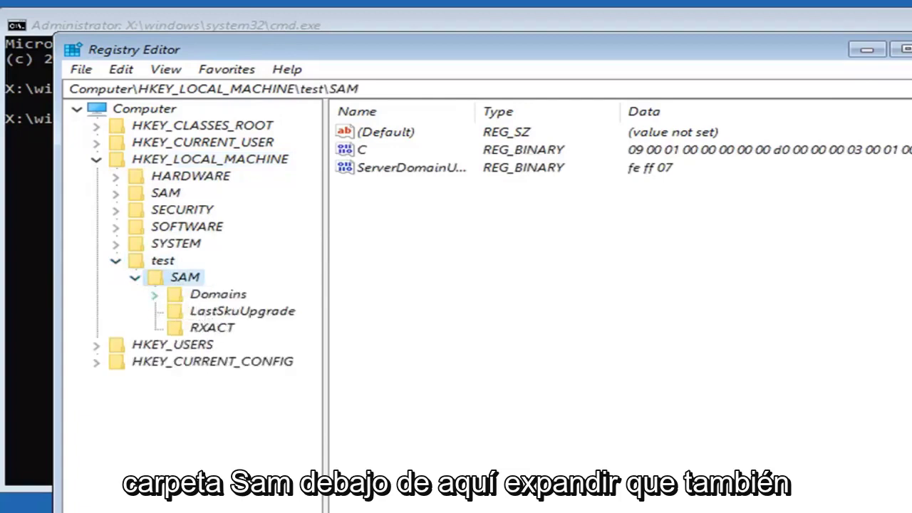
{"action": "left_click", "coordinate": [210, 297]}
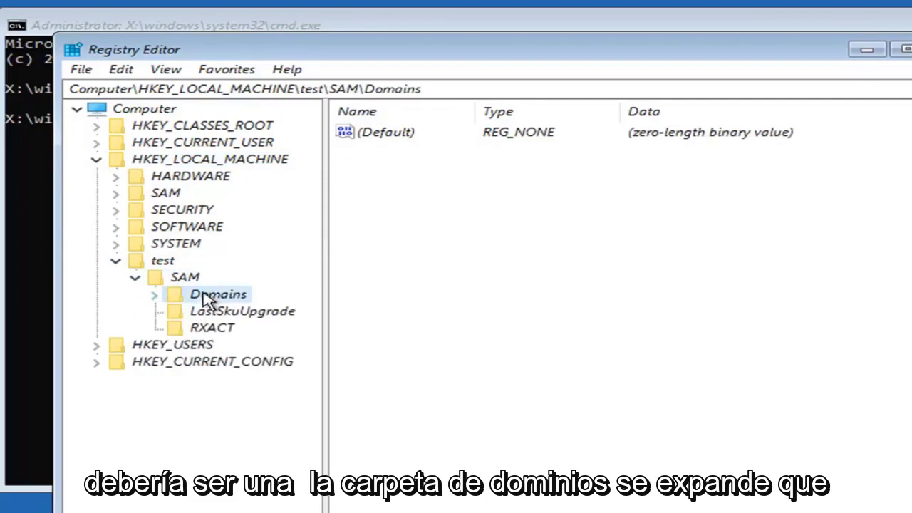
{"action": "left_click", "coordinate": [153, 296]}
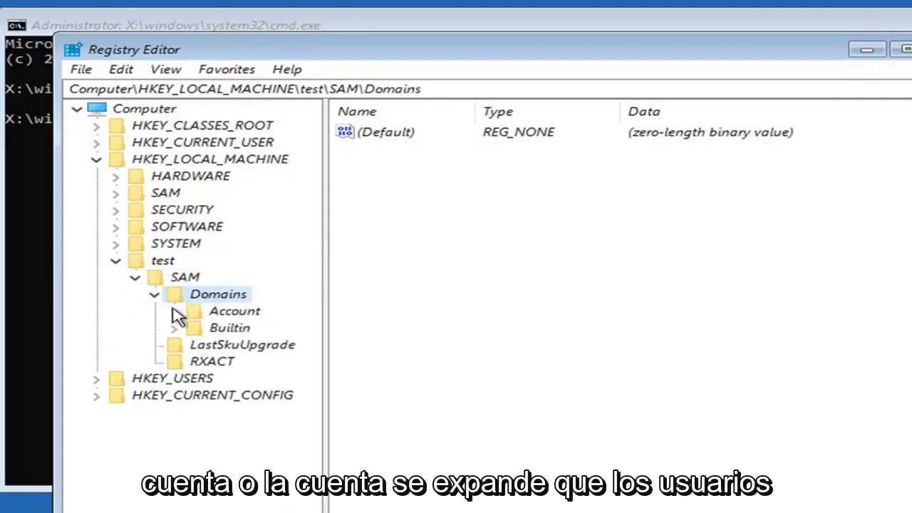
Step: Expand Account > Users, widen the tree pane, and open user key 000001F4
{"action": "left_click", "coordinate": [206, 316]}
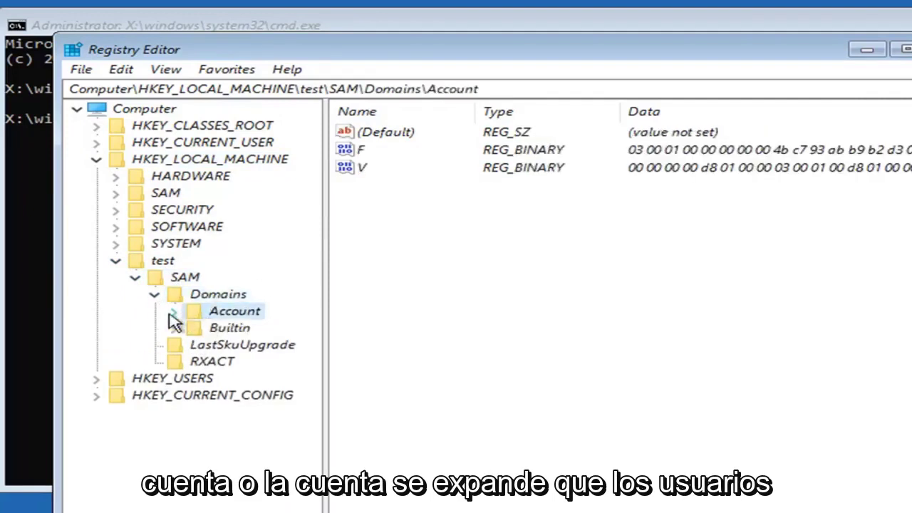
{"action": "left_click", "coordinate": [174, 314]}
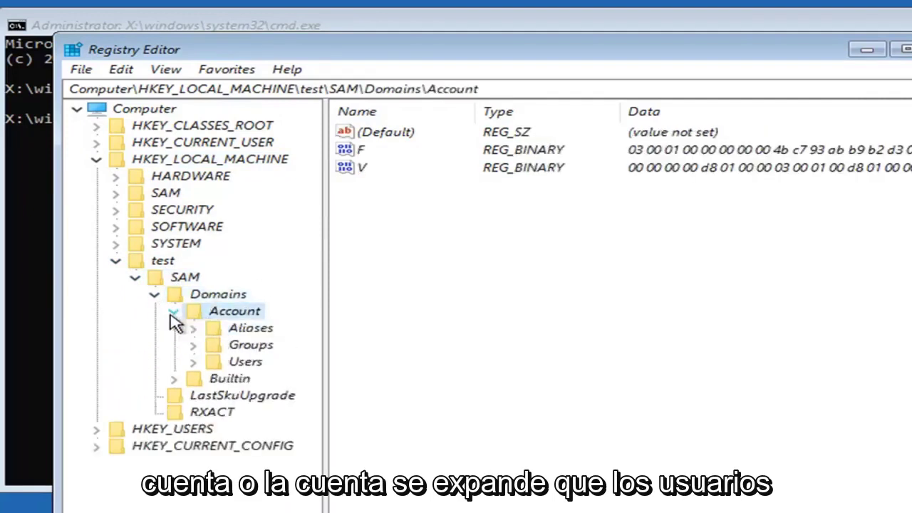
{"action": "left_click", "coordinate": [230, 361]}
{"action": "left_click", "coordinate": [191, 362]}
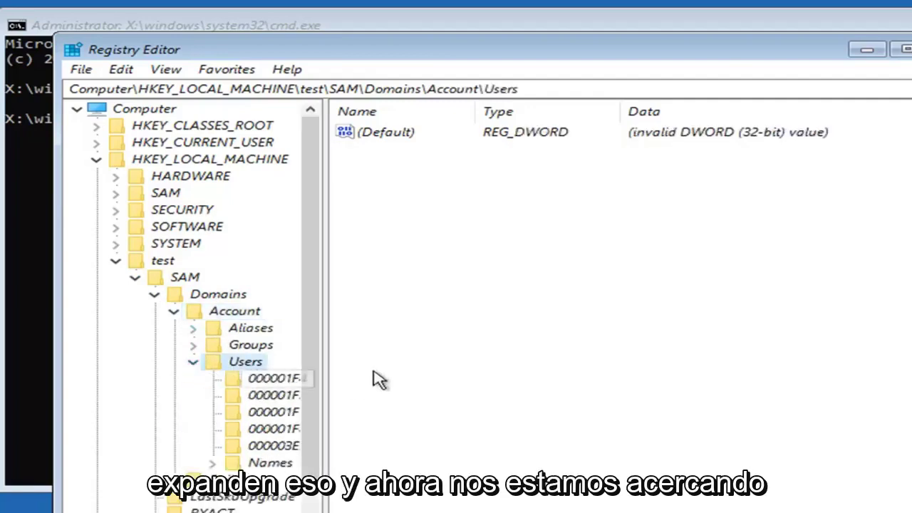
{"action": "left_click_drag", "start_coordinate": [324, 344], "coordinate": [425, 344]}
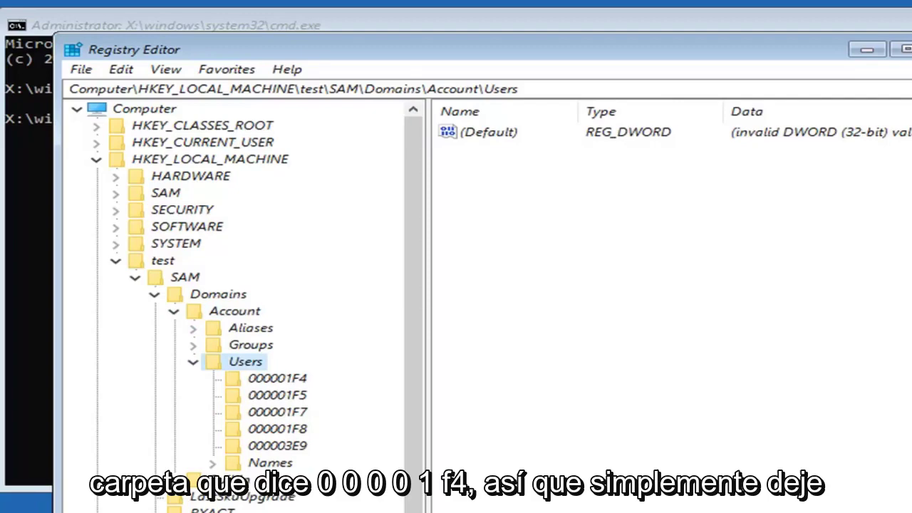
{"action": "left_click", "coordinate": [232, 381]}
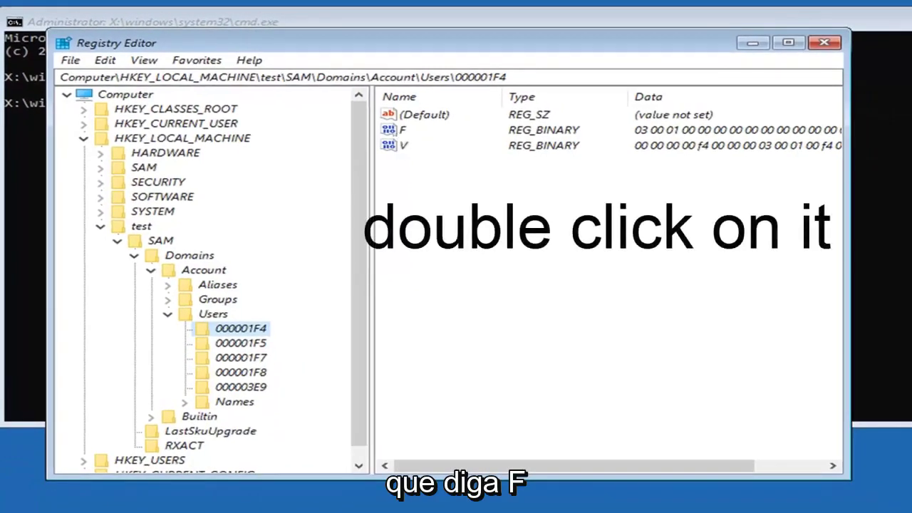
Step: In 000001F4's F value, replace byte 11 at offset 0x38 with 10 and save
{"action": "double_click", "coordinate": [400, 138]}
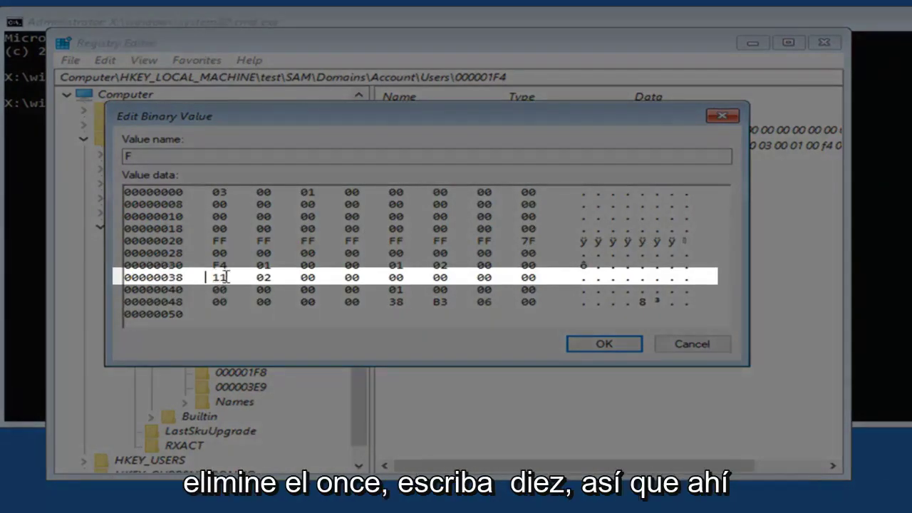
{"action": "key", "text": "Delete"}
{"action": "type", "text": "10"}
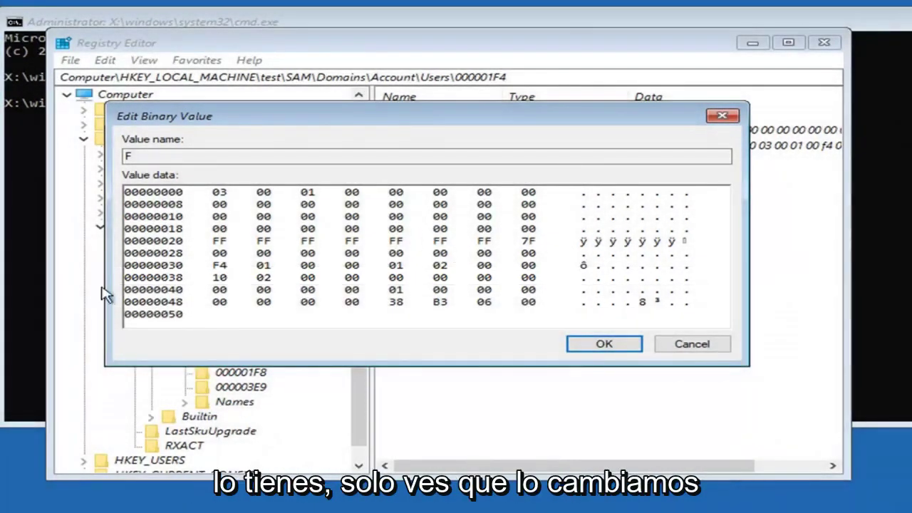
{"action": "left_click", "coordinate": [224, 277]}
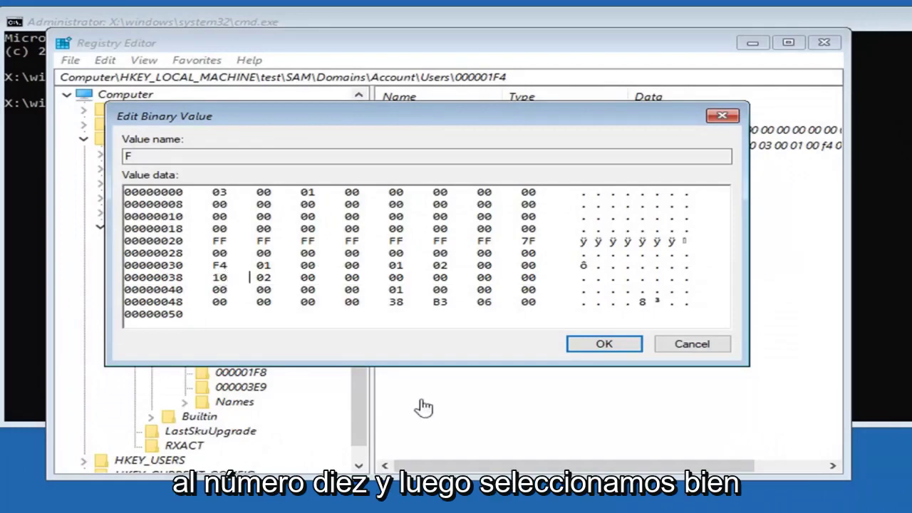
{"action": "left_click", "coordinate": [604, 344]}
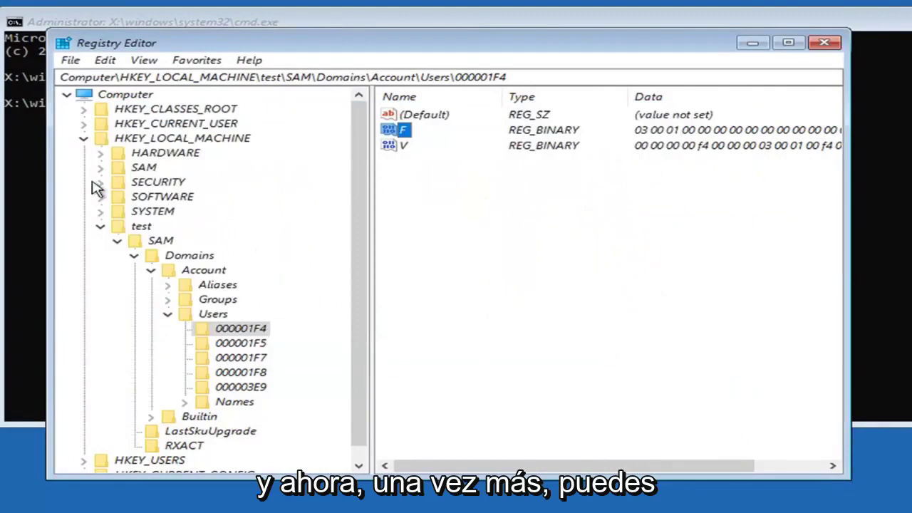
Step: Collapse the test hive, then close Registry Editor and Command Prompt
{"action": "left_click", "coordinate": [101, 225]}
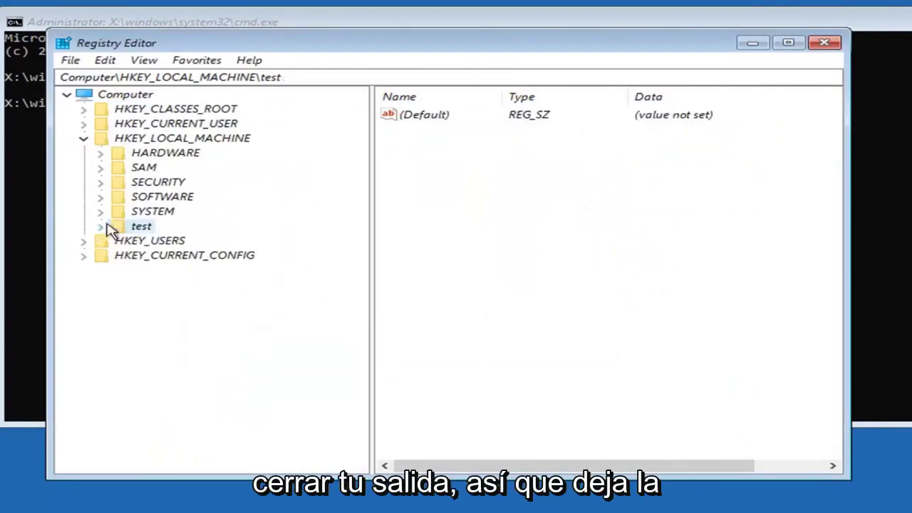
{"action": "left_click", "coordinate": [824, 43]}
{"action": "left_click", "coordinate": [902, 21]}
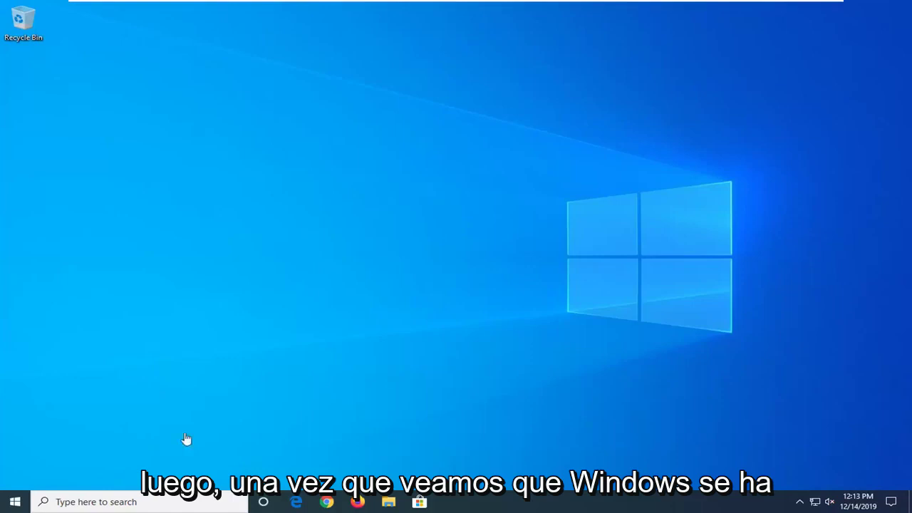
Step: Search the Start menu for 'computer management' and launch Computer Management
{"action": "left_click", "coordinate": [12, 504]}
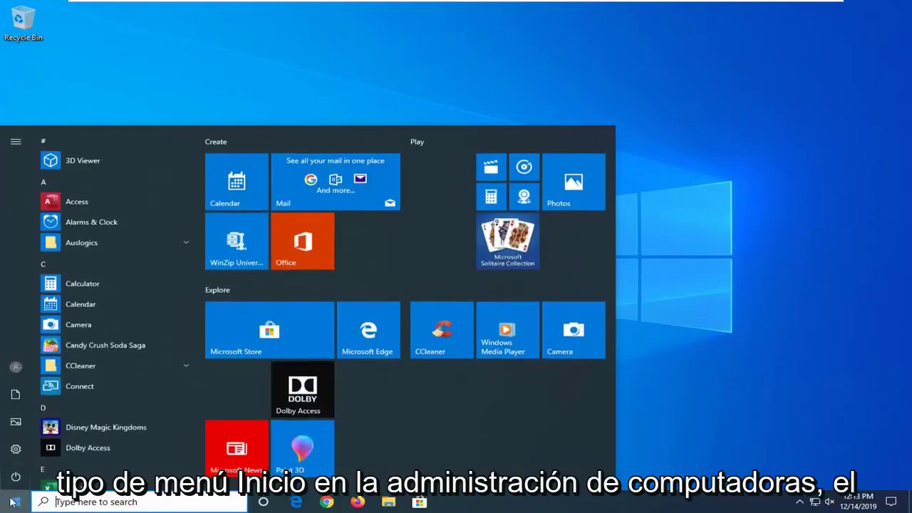
{"action": "type", "text": "com"}
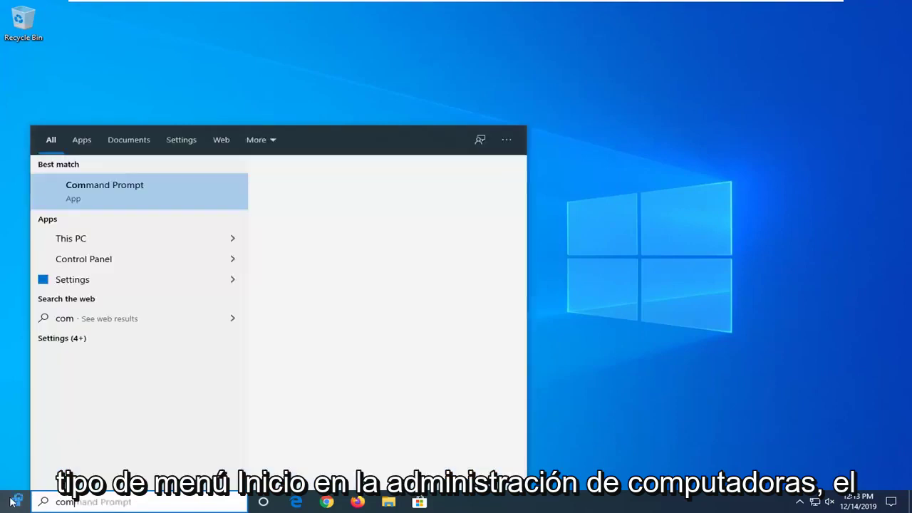
{"action": "type", "text": "puter manag"}
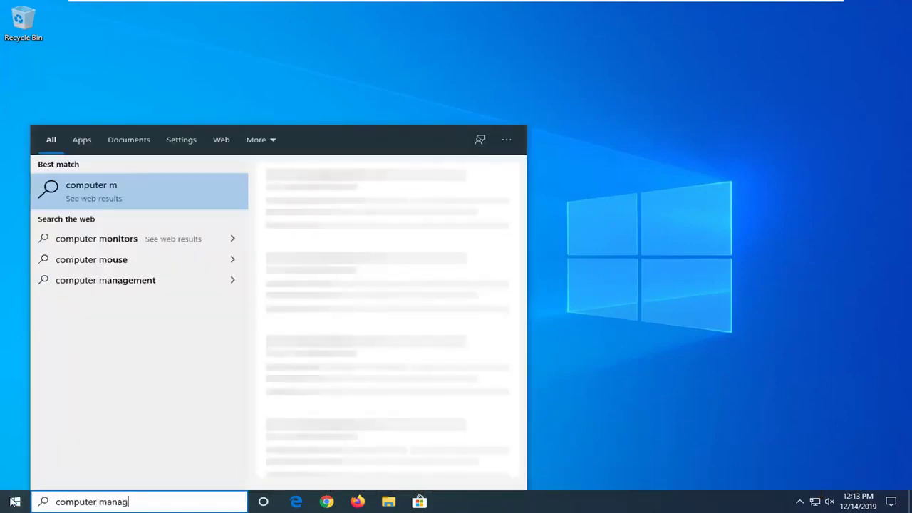
{"action": "type", "text": "ement"}
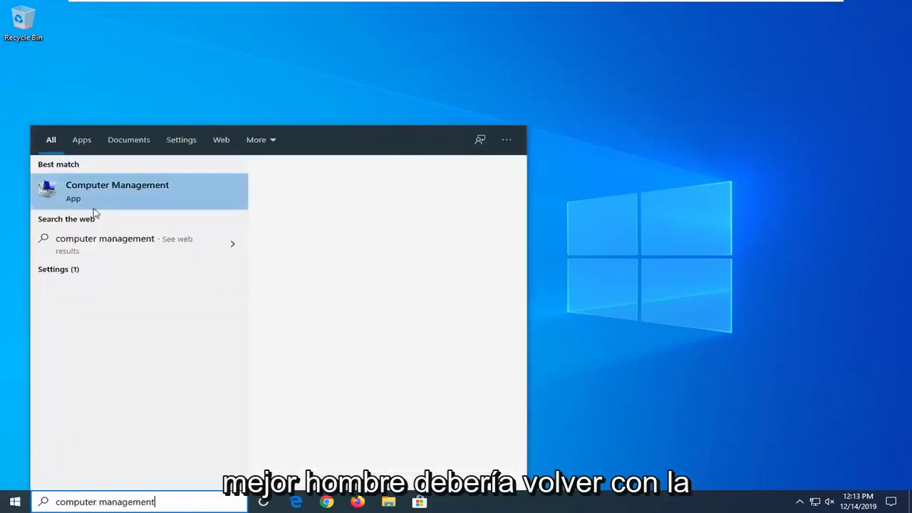
{"action": "left_click", "coordinate": [100, 197]}
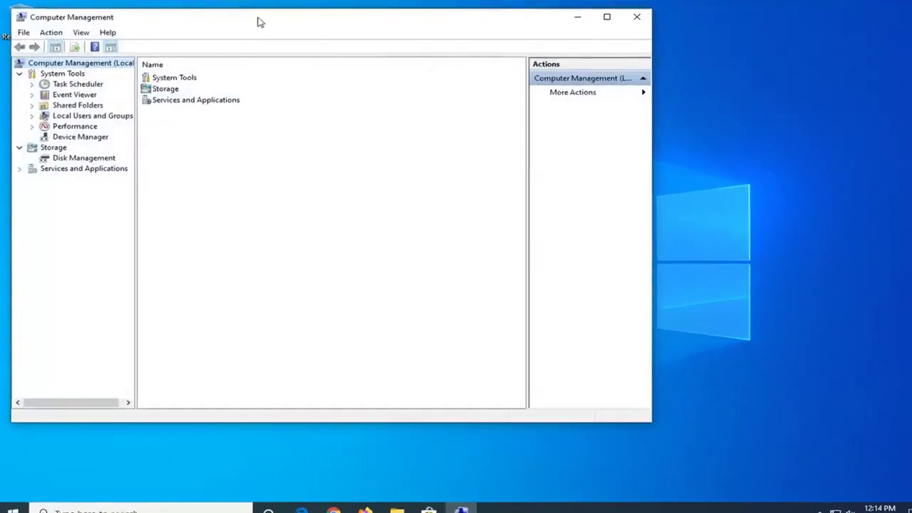
Step: Move the window and list the accounts under Local Users and Groups > Users
{"action": "left_click_drag", "start_coordinate": [260, 21], "coordinate": [342, 35]}
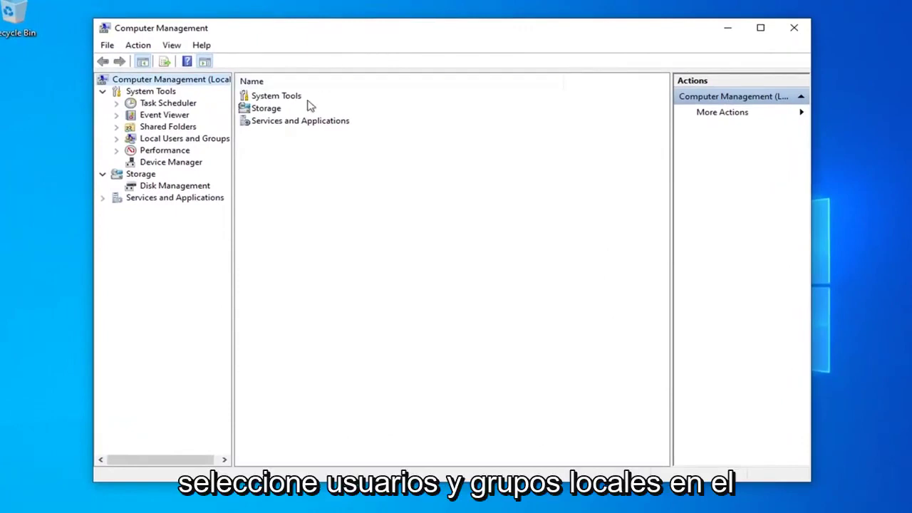
{"action": "left_click", "coordinate": [178, 141]}
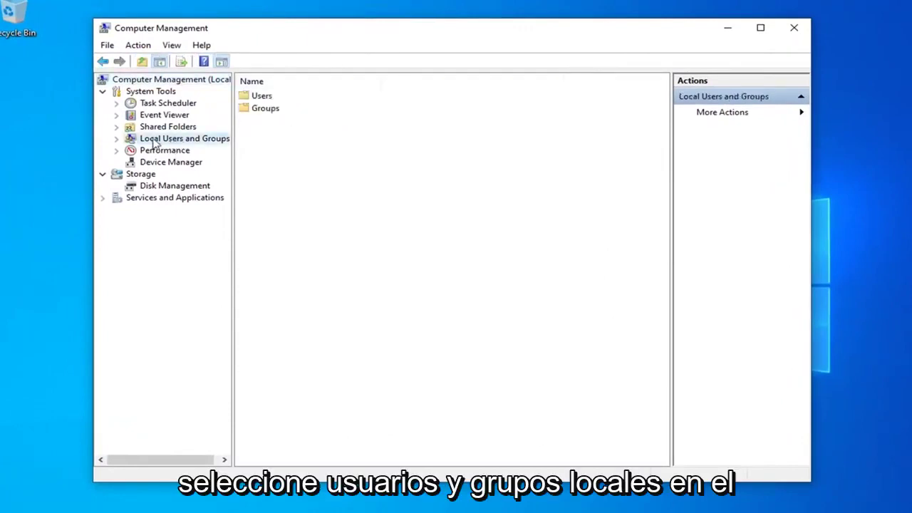
{"action": "double_click", "coordinate": [156, 142]}
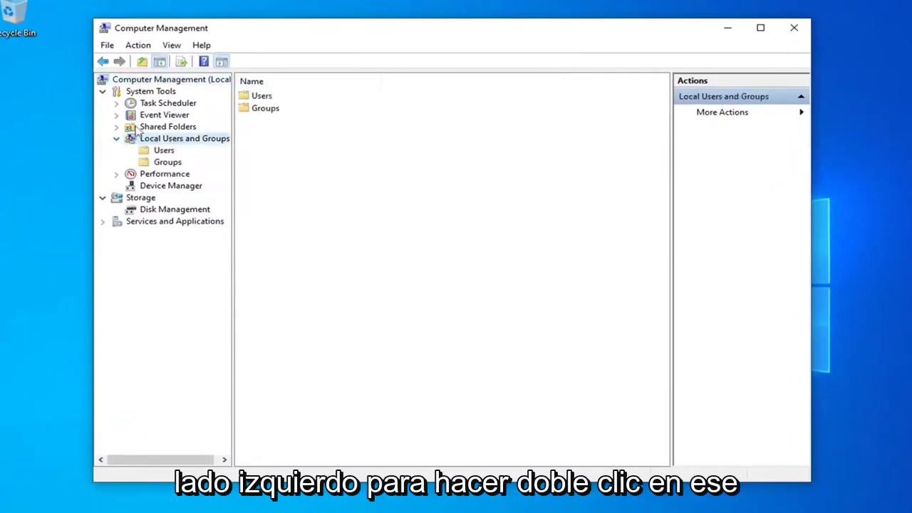
{"action": "left_click", "coordinate": [154, 152]}
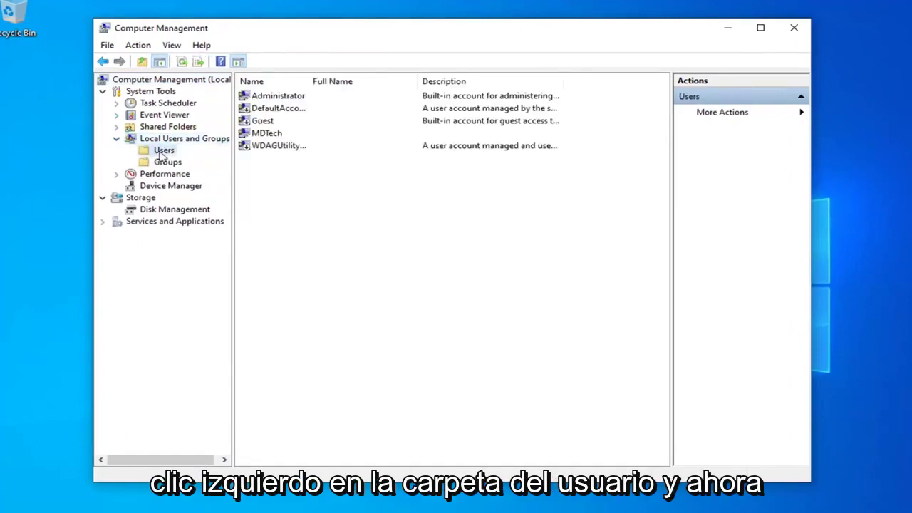
Step: Uncheck 'Account is disabled' in MDTech's properties, apply, and confirm with OK
{"action": "left_click", "coordinate": [266, 135]}
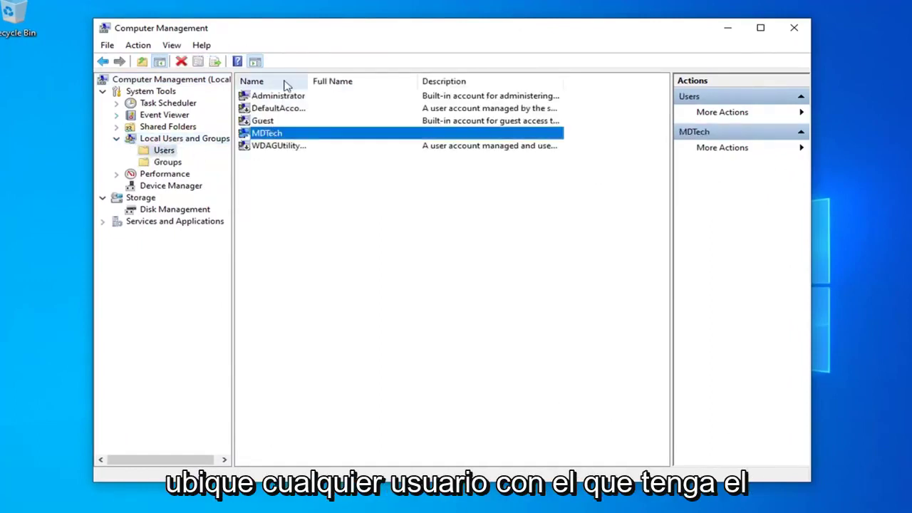
{"action": "double_click", "coordinate": [268, 136]}
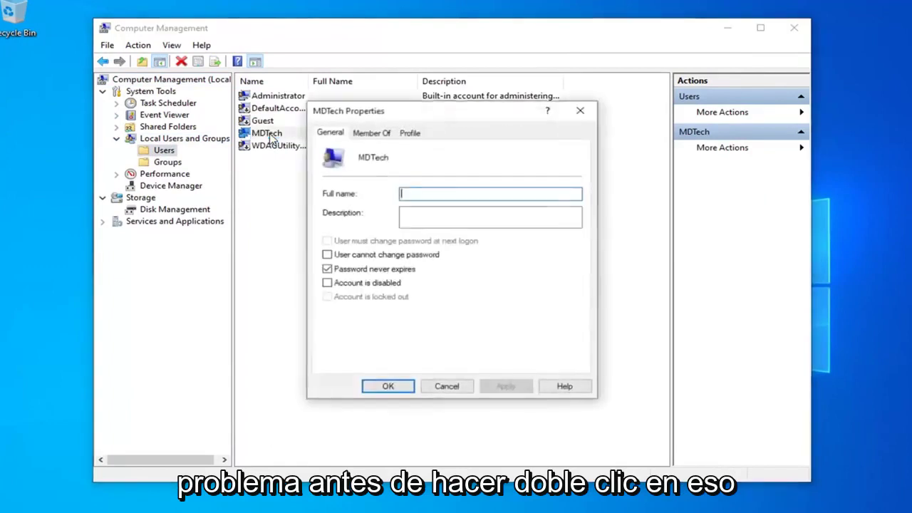
{"action": "left_click", "coordinate": [356, 285]}
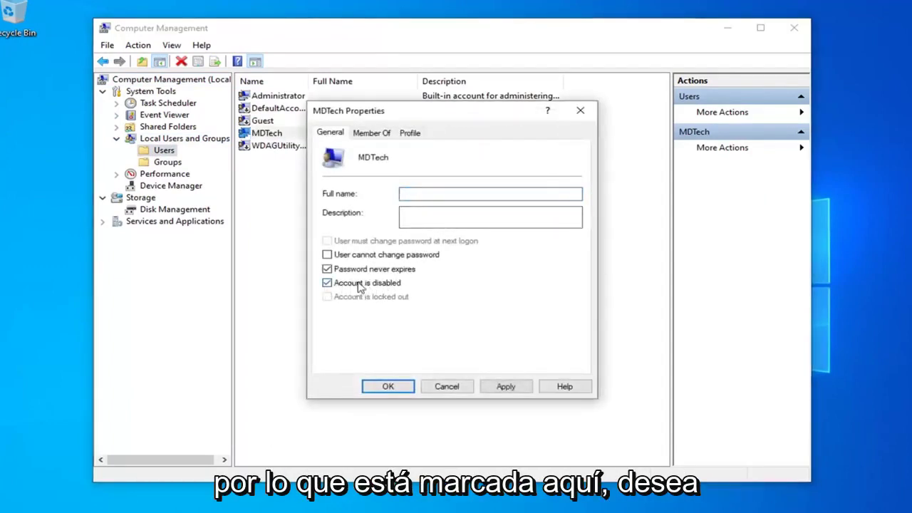
{"action": "left_click", "coordinate": [327, 283]}
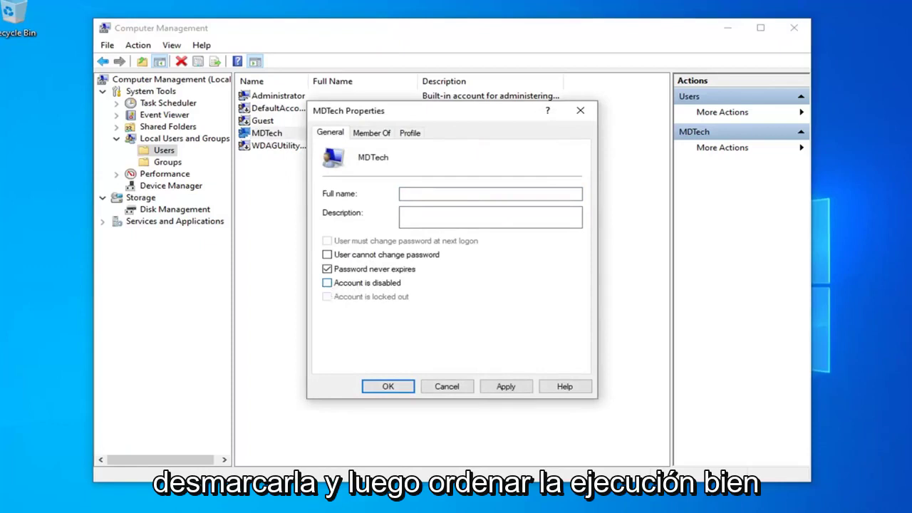
{"action": "left_click", "coordinate": [487, 391]}
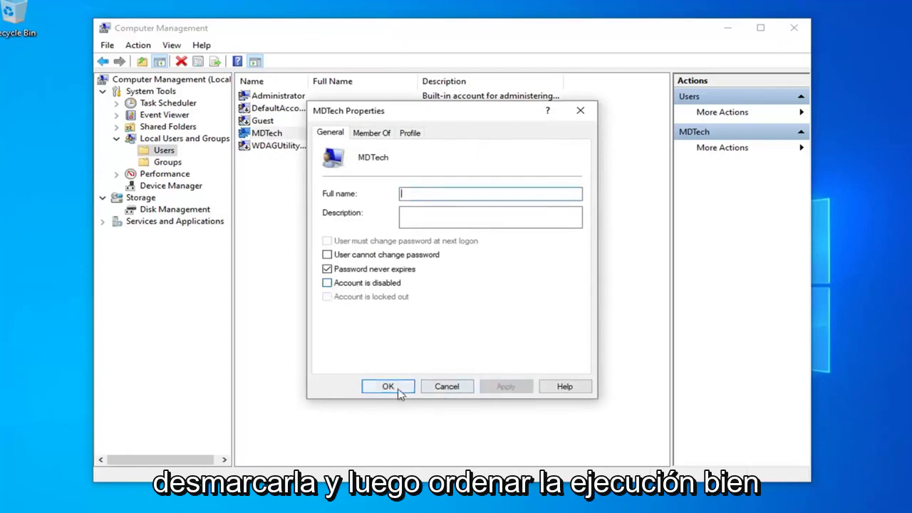
{"action": "left_click", "coordinate": [389, 386]}
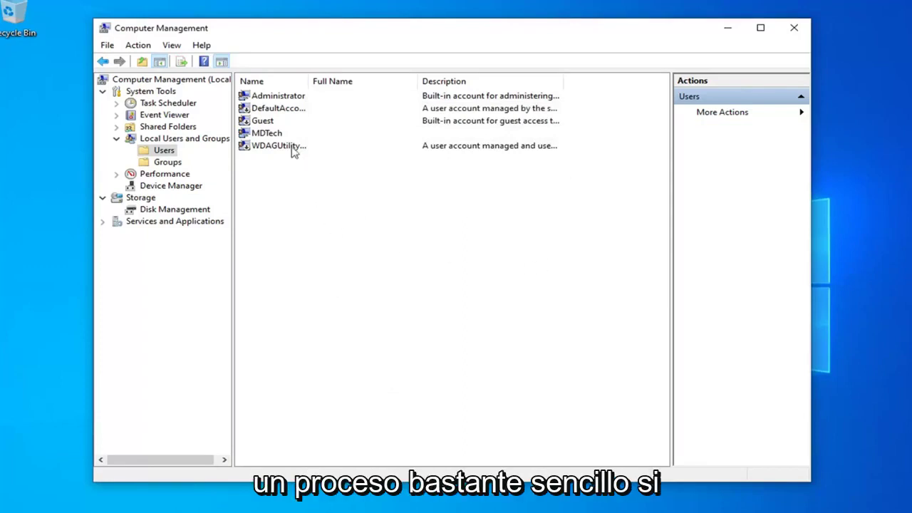
Step: Keep Administrator's 'Account is disabled' unchecked, confirm with OK, then close Computer Management
{"action": "left_click", "coordinate": [272, 100]}
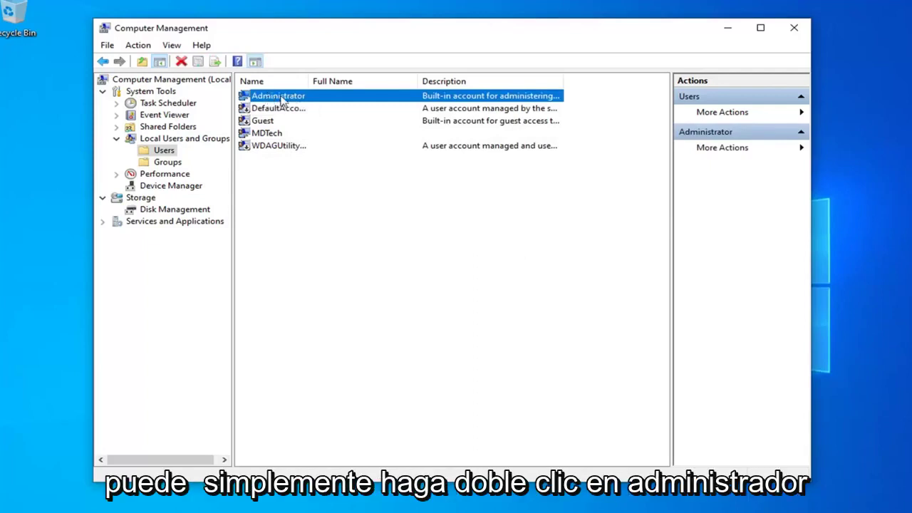
{"action": "double_click", "coordinate": [328, 97]}
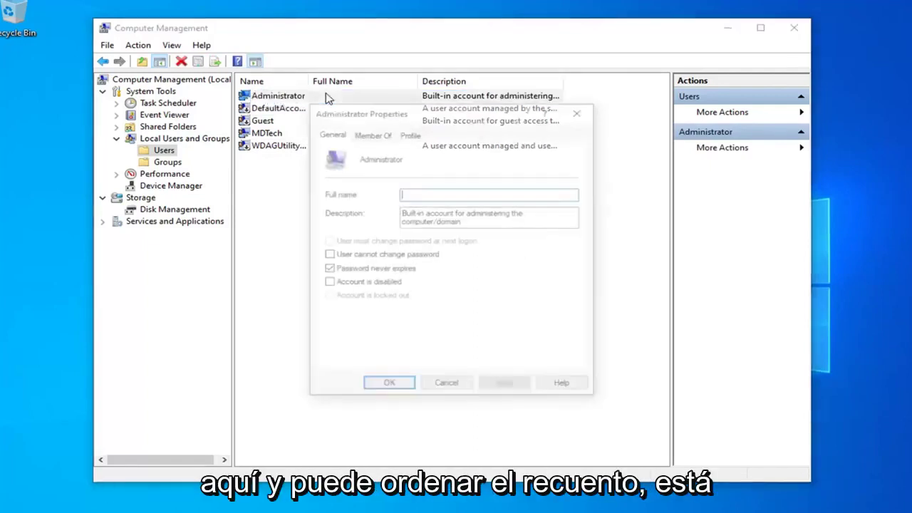
{"action": "left_click", "coordinate": [327, 285]}
{"action": "left_click", "coordinate": [327, 284]}
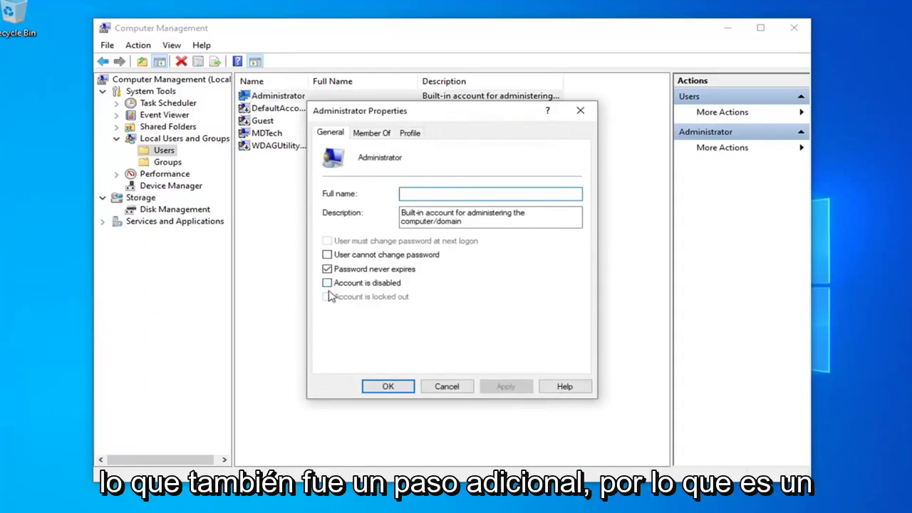
{"action": "left_click", "coordinate": [327, 284]}
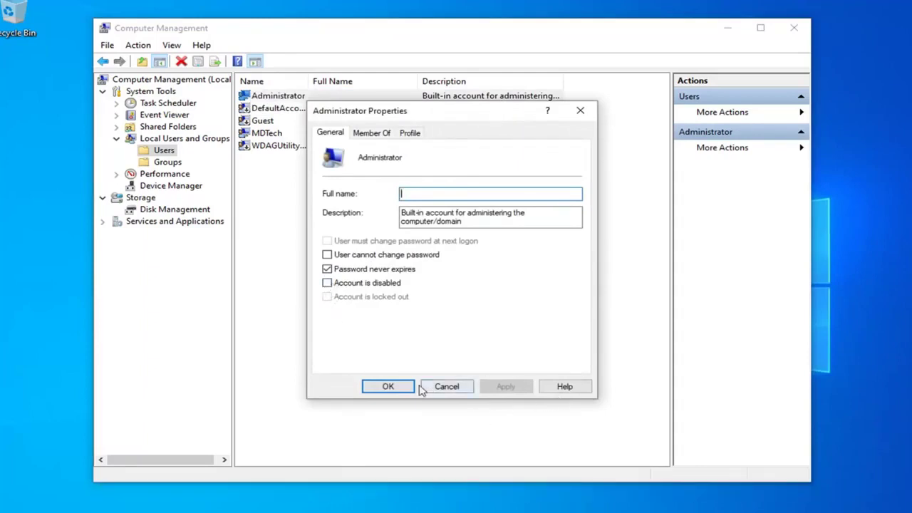
{"action": "left_click", "coordinate": [396, 390]}
{"action": "left_click", "coordinate": [794, 27]}
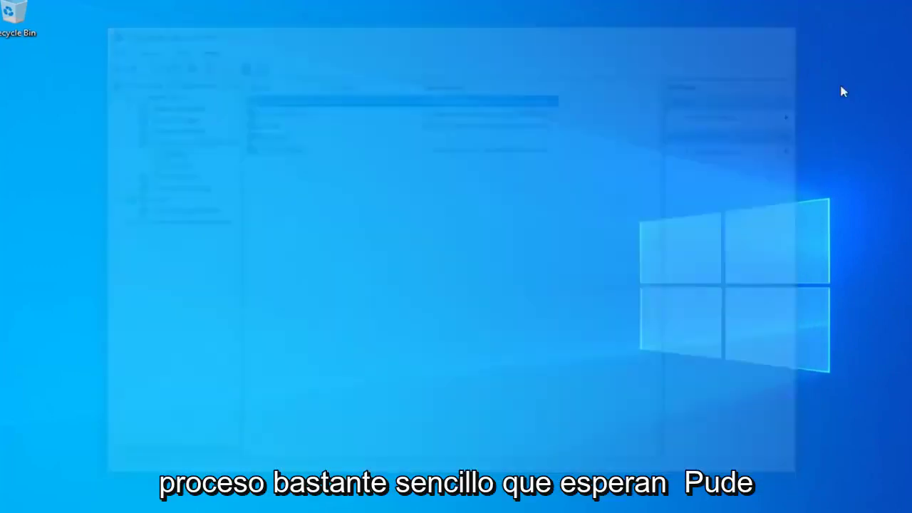